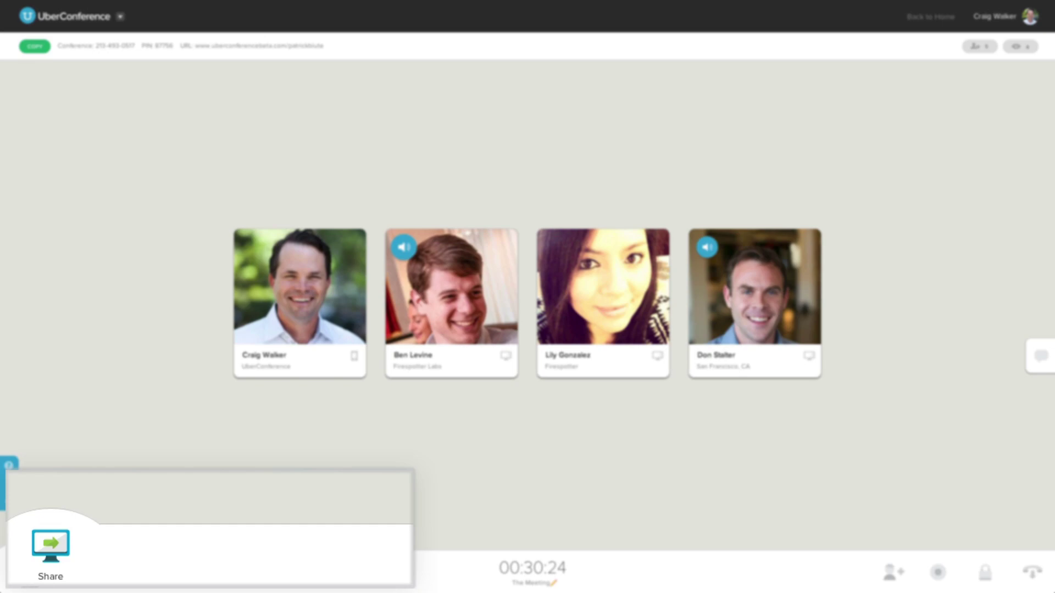
Share the patent PDF document window with the call and view it as a participant.
{"action": "left_click", "coordinate": [29, 564]}
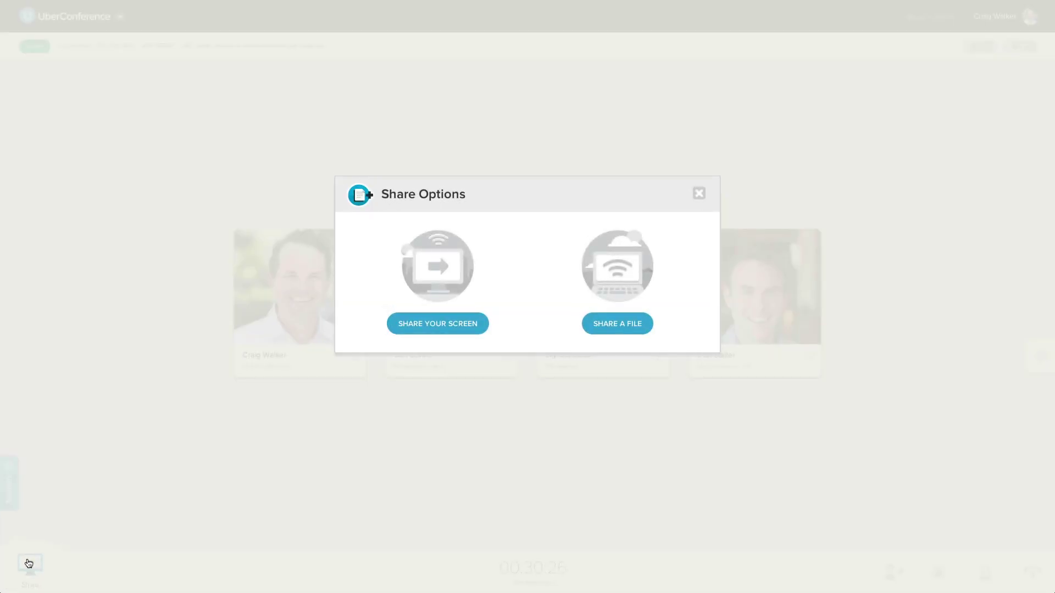
{"action": "left_click", "coordinate": [459, 324]}
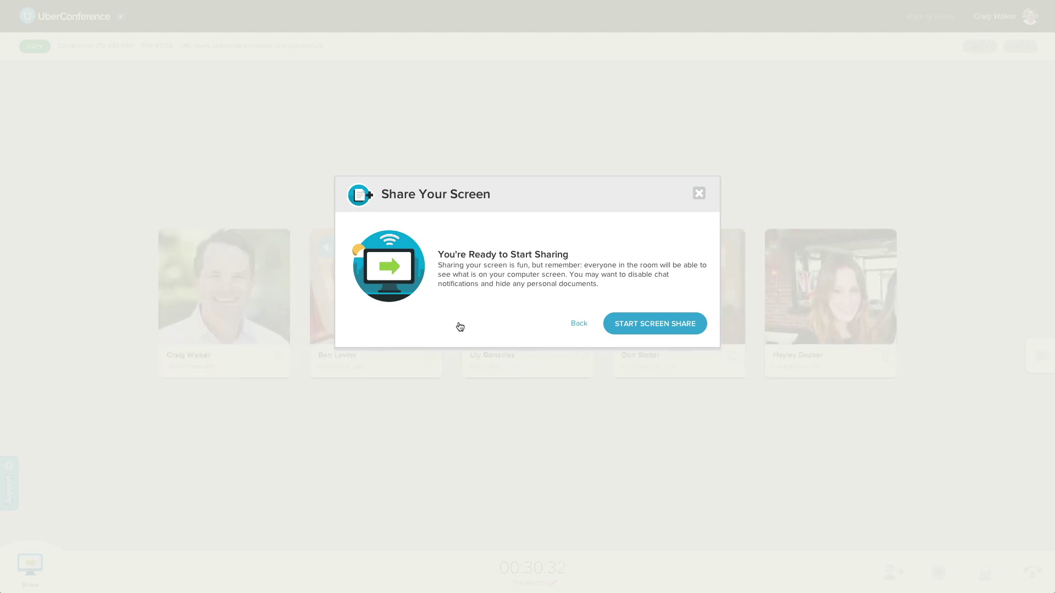
{"action": "left_click", "coordinate": [659, 324]}
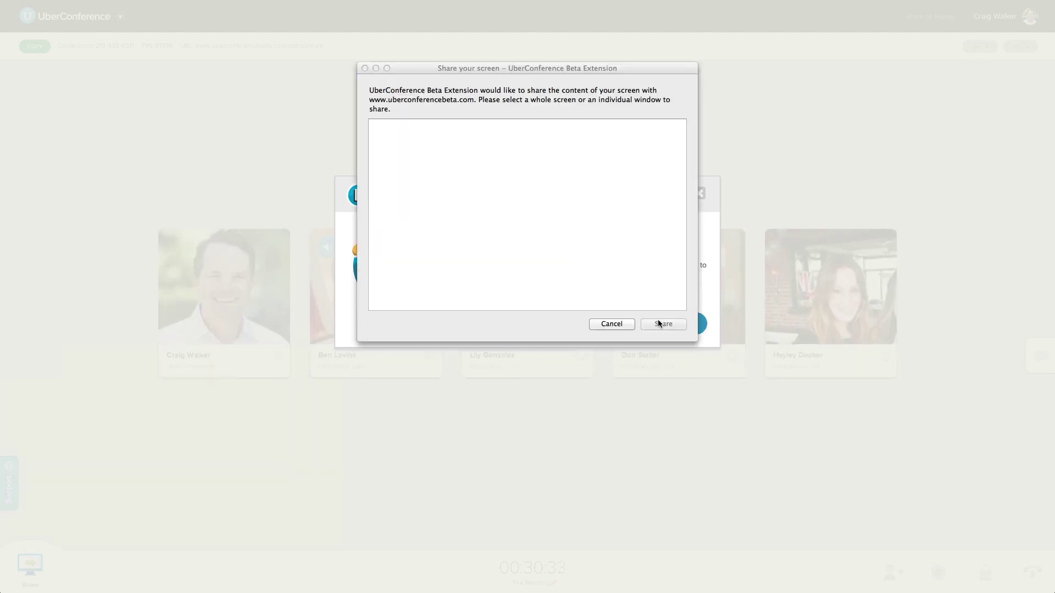
{"action": "left_click", "coordinate": [564, 287]}
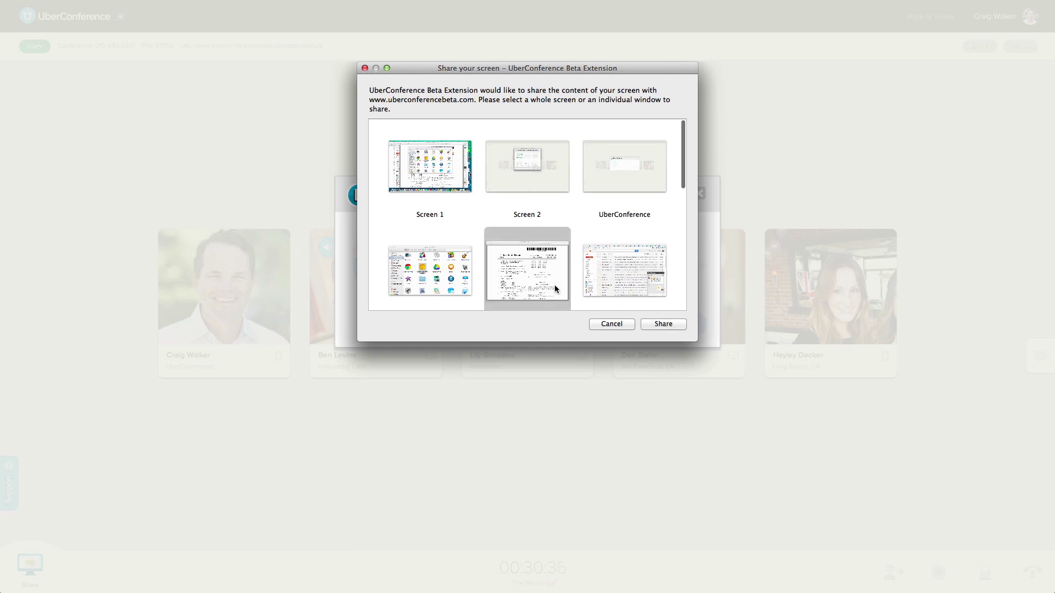
{"action": "left_click", "coordinate": [657, 329]}
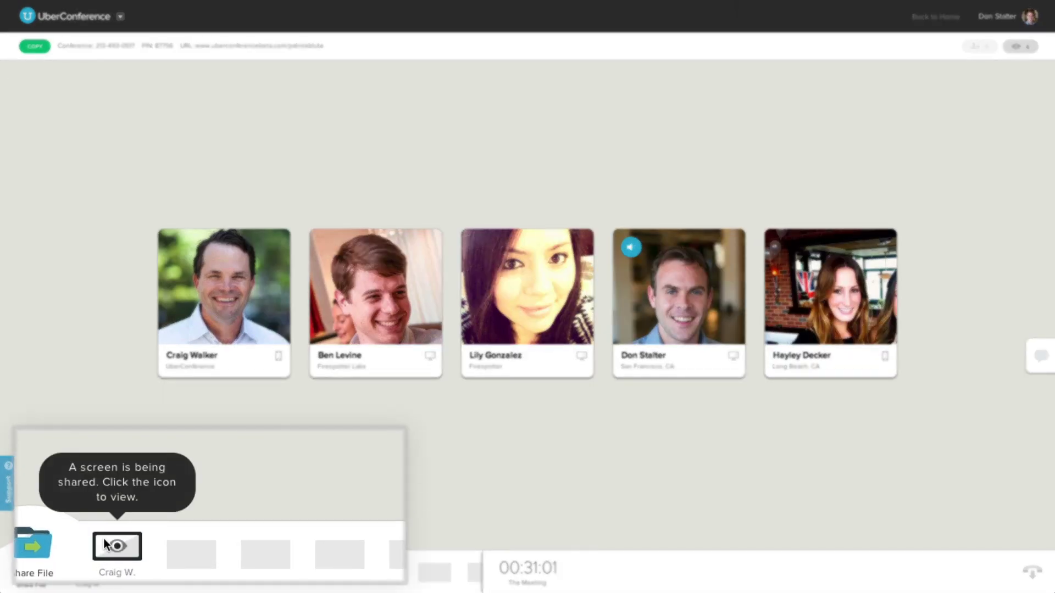
{"action": "left_click", "coordinate": [89, 568]}
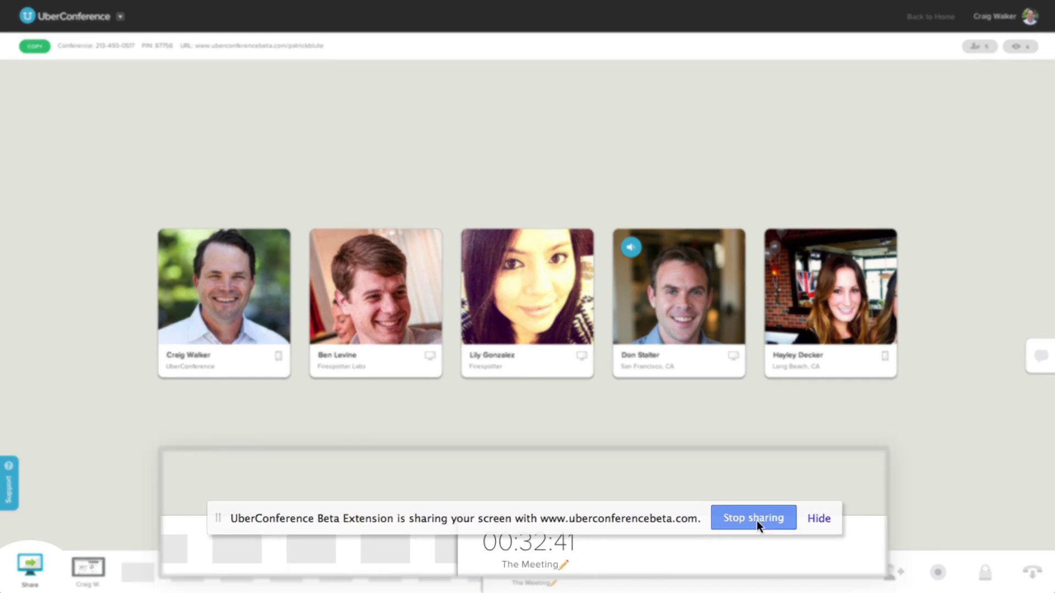
{"action": "left_click", "coordinate": [684, 550]}
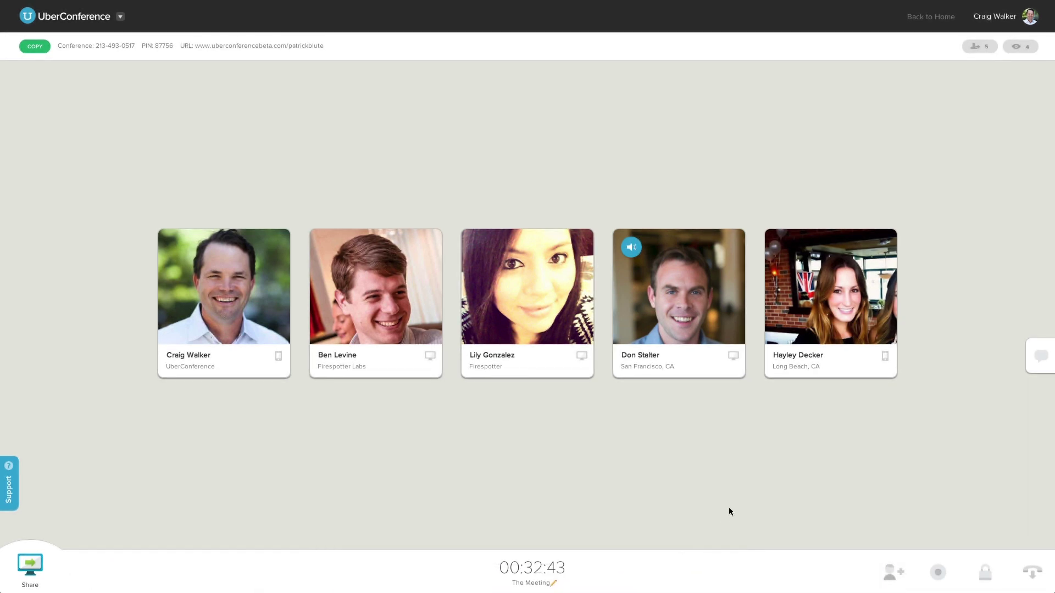